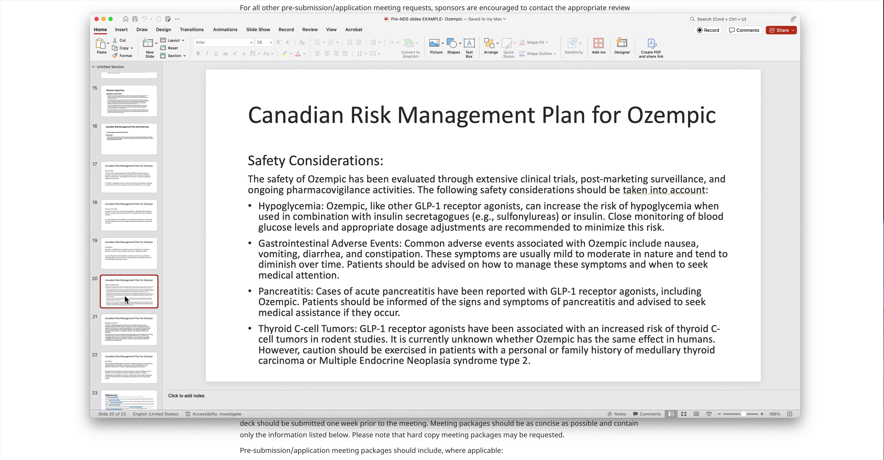
# Review the Ozempic risk management plan slides on regulatory inquiries and the conclusion, and open the References slide
pyautogui.click(130, 334)
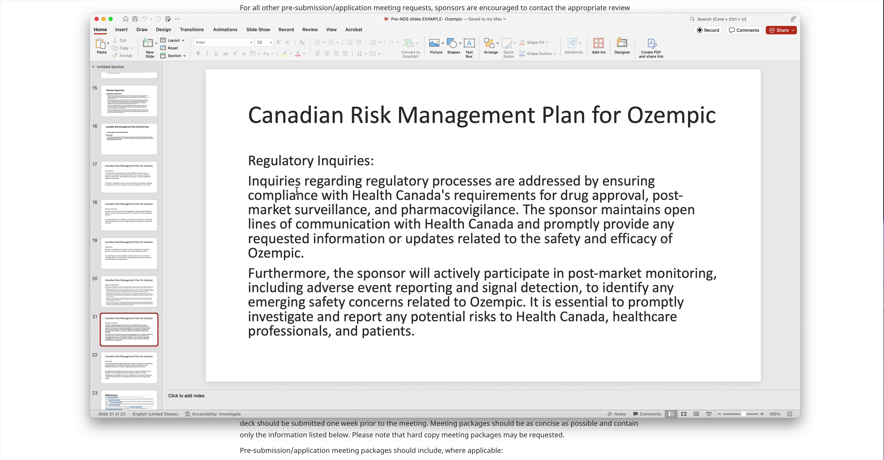
pyautogui.moveTo(261, 196); pyautogui.dragTo(435, 198)
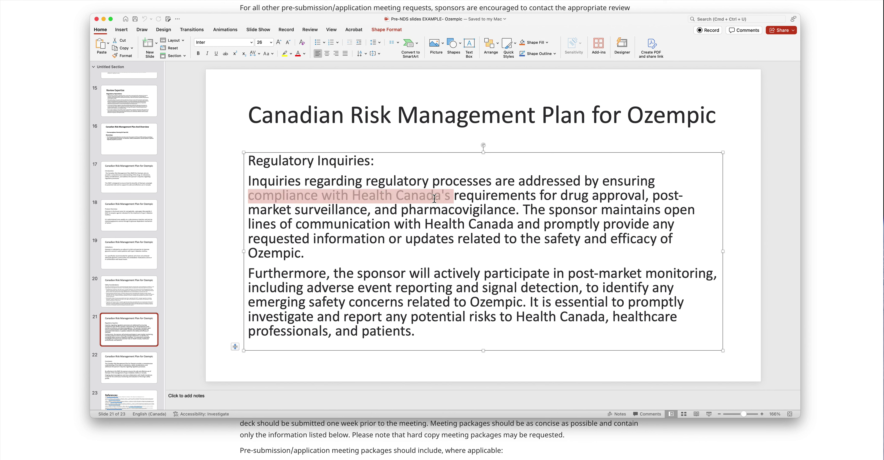
pyautogui.click(346, 210)
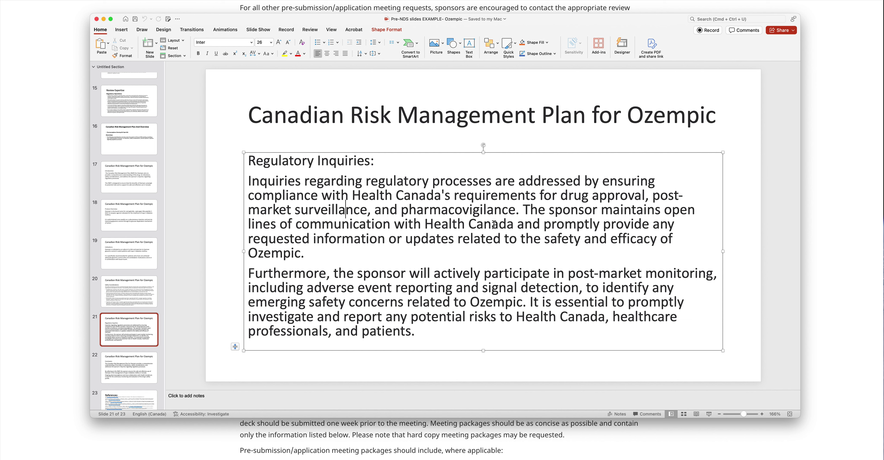
pyautogui.click(133, 373)
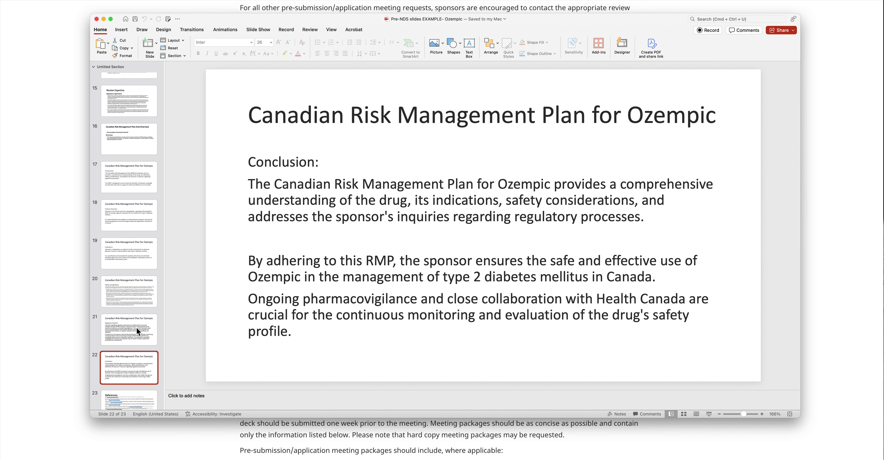
pyautogui.scroll(-2, 127, 313)
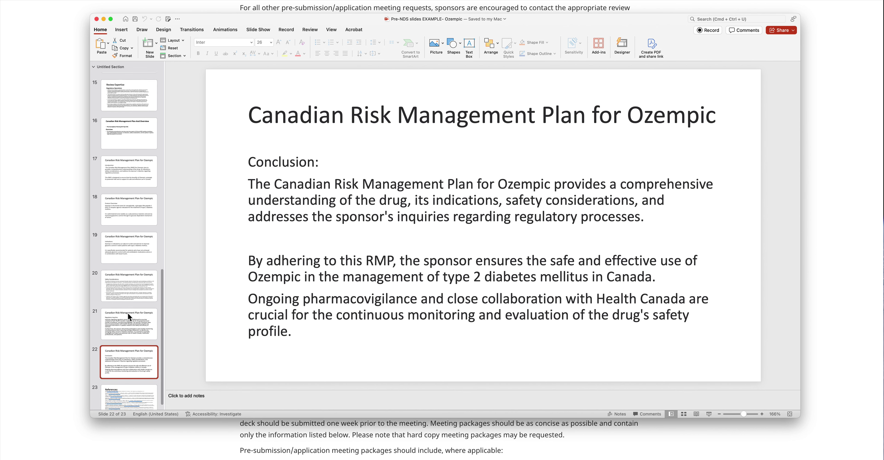
pyautogui.click(130, 391)
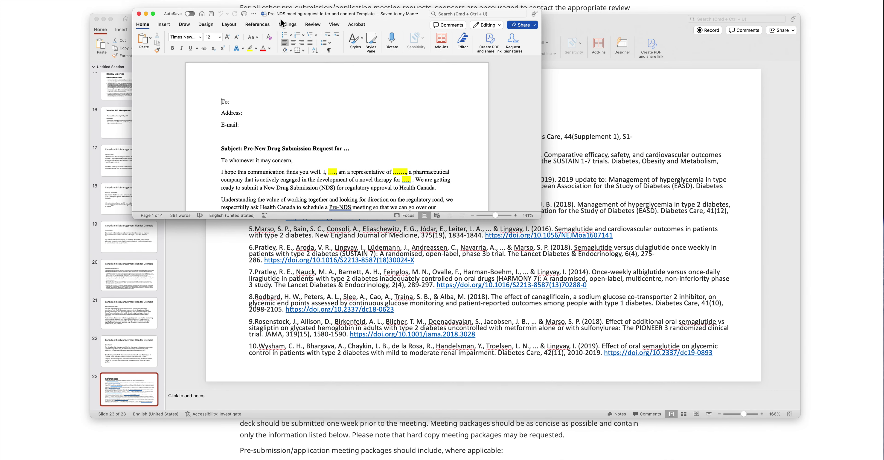
# Enlarge the window of the Pre-NDS meeting request letter template and zoom the document to 180%
pyautogui.moveTo(533, 213); pyautogui.dragTo(800, 426)
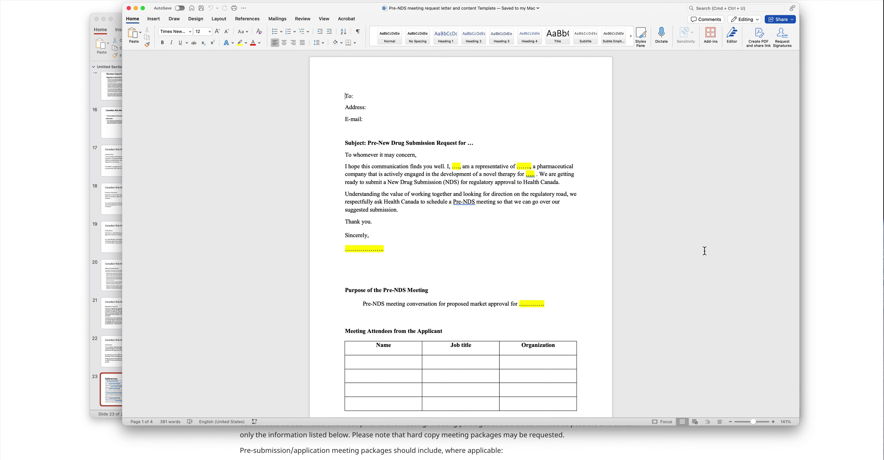
pyautogui.click(774, 422)
pyautogui.click(774, 422)
pyautogui.click(774, 422)
pyautogui.click(773, 421)
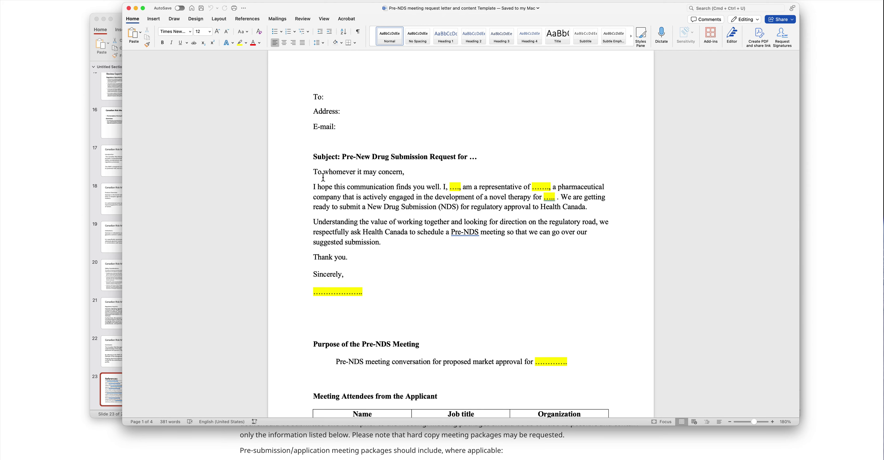
# Move the template window out of the way, switch to the guidance page in the browser and find section 7.1.2 Meeting packages
pyautogui.moveTo(587, 17); pyautogui.dragTo(0, 16)
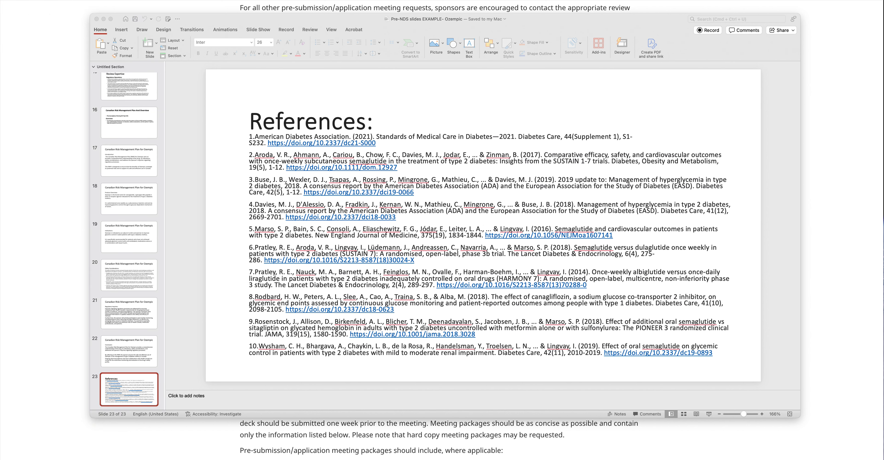
pyautogui.press('super+Tab')
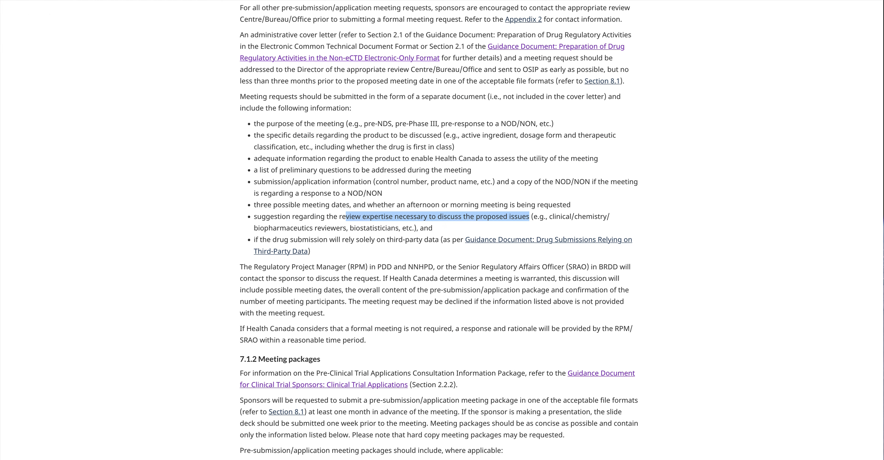
pyautogui.press('Home')
pyautogui.scroll(-5, 525, 132)
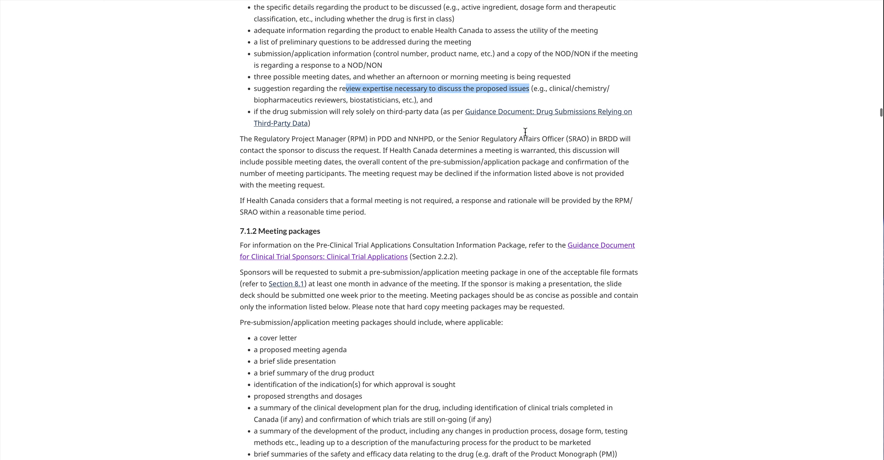
pyautogui.scroll(-3, 526, 134)
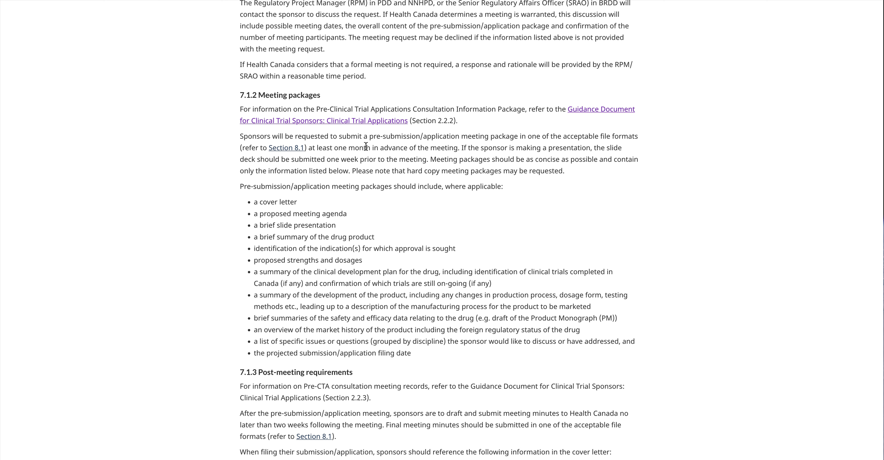
# Mark "meeting package" in section 7.1.2 and the requirements on indications, strengths and dosages, clinical development plan and product development
pyautogui.moveTo(461, 137); pyautogui.dragTo(519, 138)
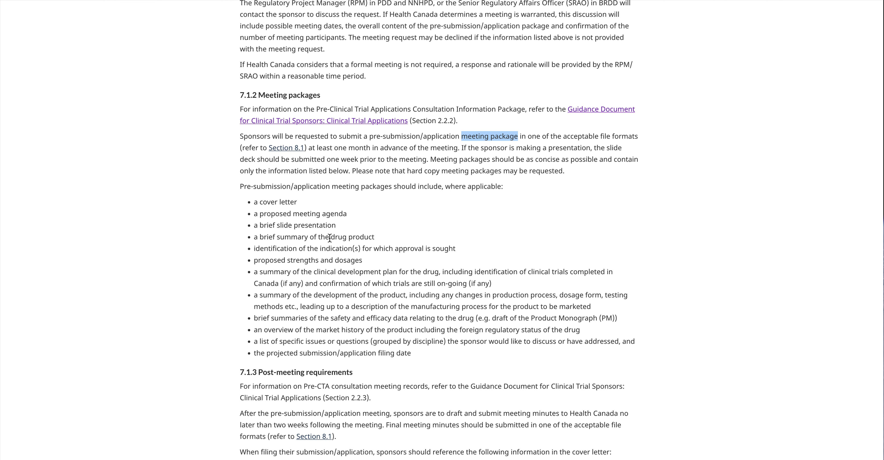
pyautogui.moveTo(365, 251); pyautogui.dragTo(454, 252)
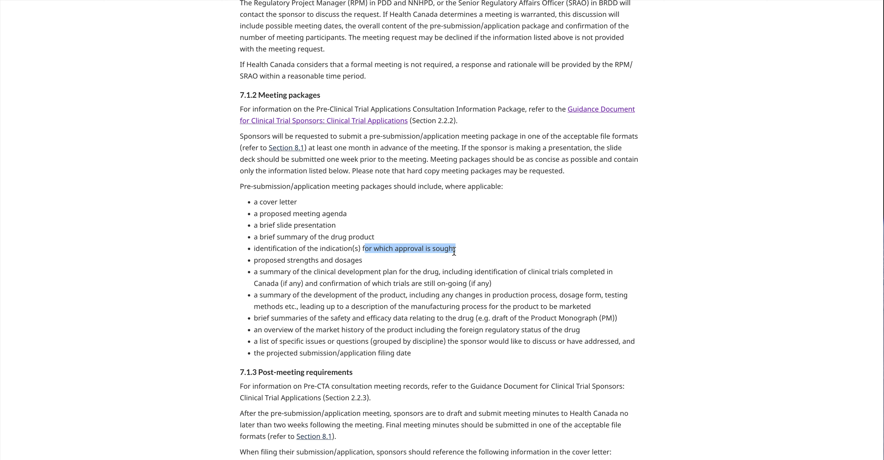
pyautogui.moveTo(287, 261); pyautogui.dragTo(365, 262)
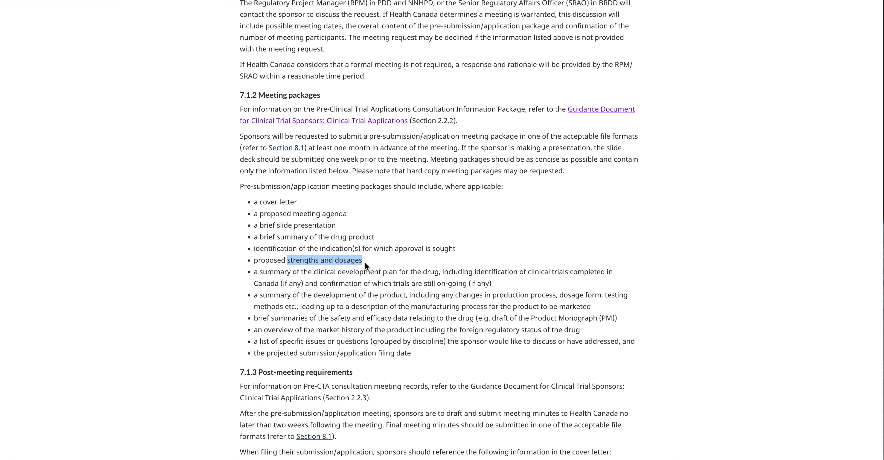
pyautogui.moveTo(267, 272); pyautogui.dragTo(445, 275)
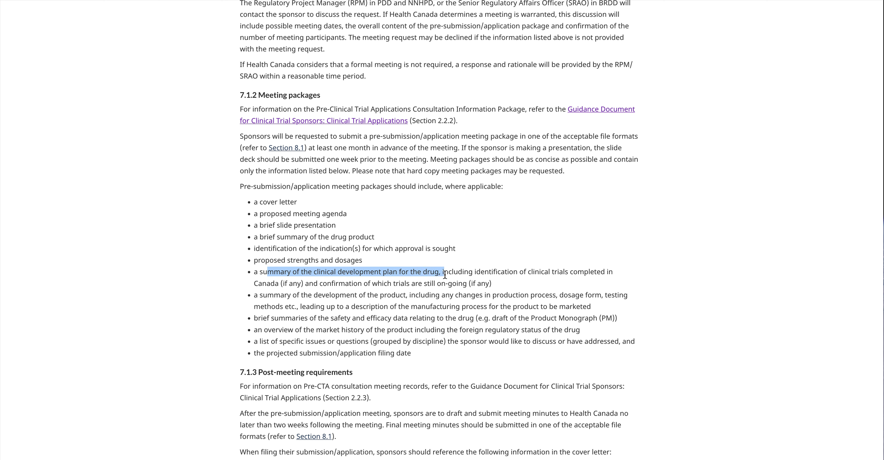
pyautogui.moveTo(300, 297)
pyautogui.mouseDown()
pyautogui.moveTo(598, 301)
pyautogui.moveTo(301, 312)
pyautogui.mouseUp()
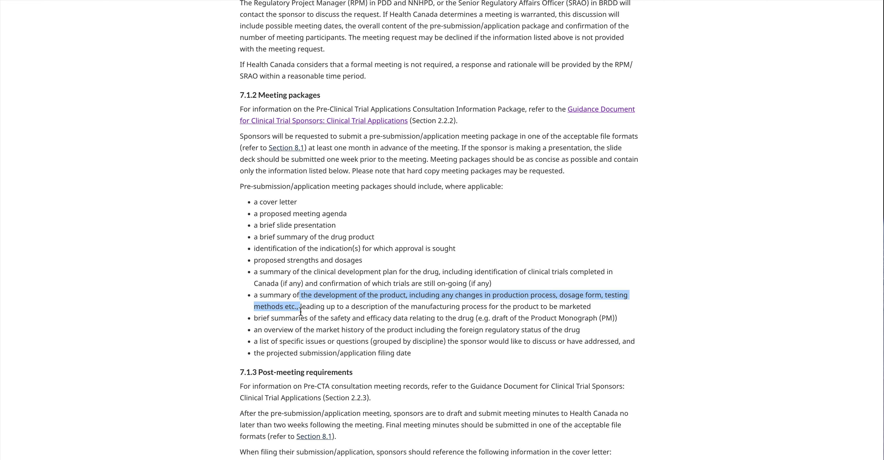
# Mark the package requirements on safety and efficacy summaries, market history, specific issues or questions, and projected filing date
pyautogui.scroll(1, 300, 311)
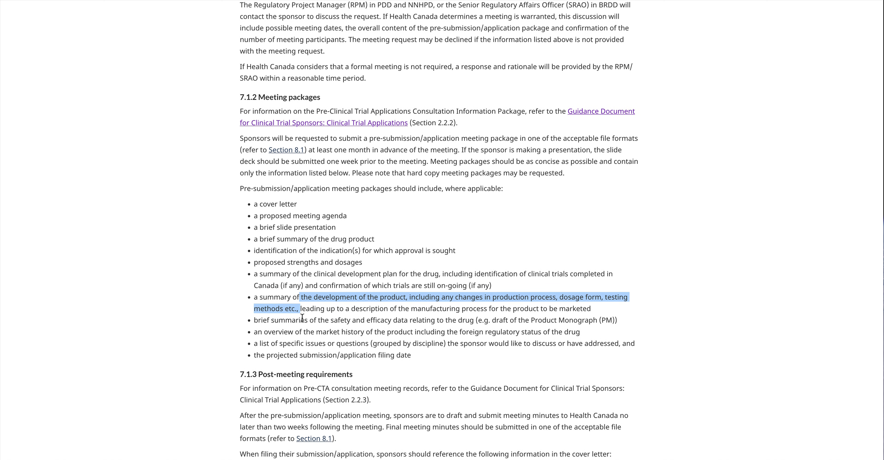
pyautogui.moveTo(292, 321); pyautogui.dragTo(461, 318)
pyautogui.moveTo(258, 332); pyautogui.dragTo(441, 336)
pyautogui.moveTo(259, 346); pyautogui.dragTo(372, 346)
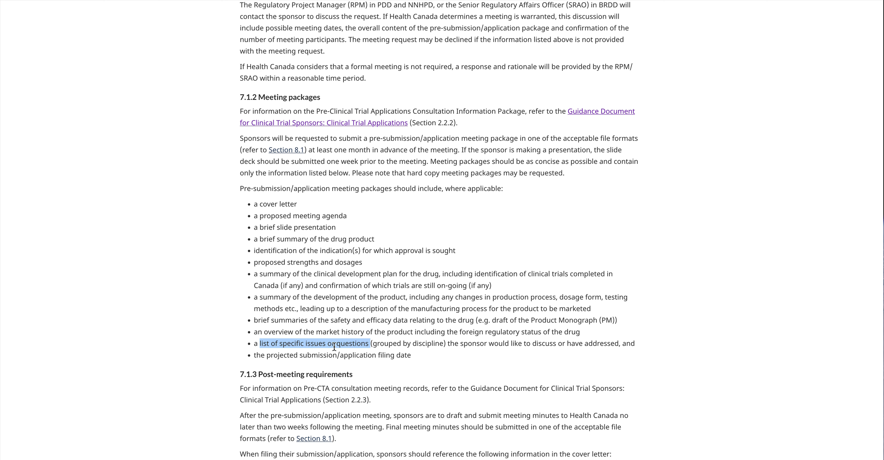
pyautogui.moveTo(267, 358); pyautogui.dragTo(411, 359)
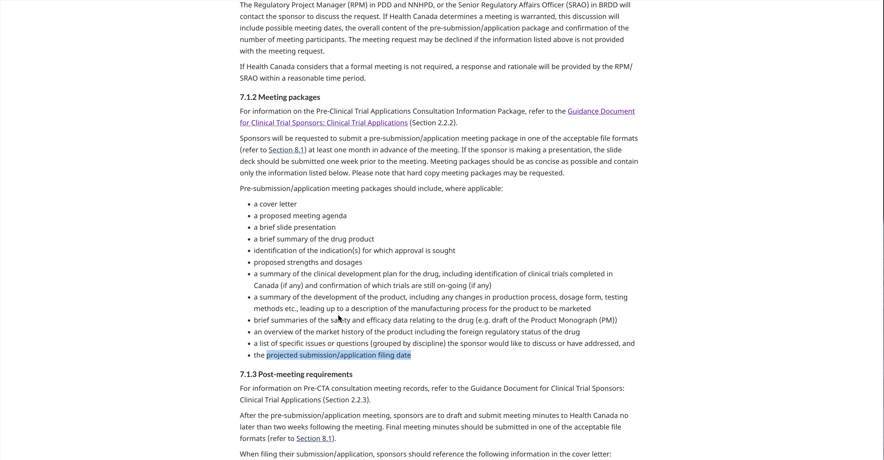
# Mark the package list from the proposed meeting agenda to the filing date, followed by the cover letter item alone
pyautogui.moveTo(257, 217); pyautogui.dragTo(431, 352)
pyautogui.scroll(1, 431, 353)
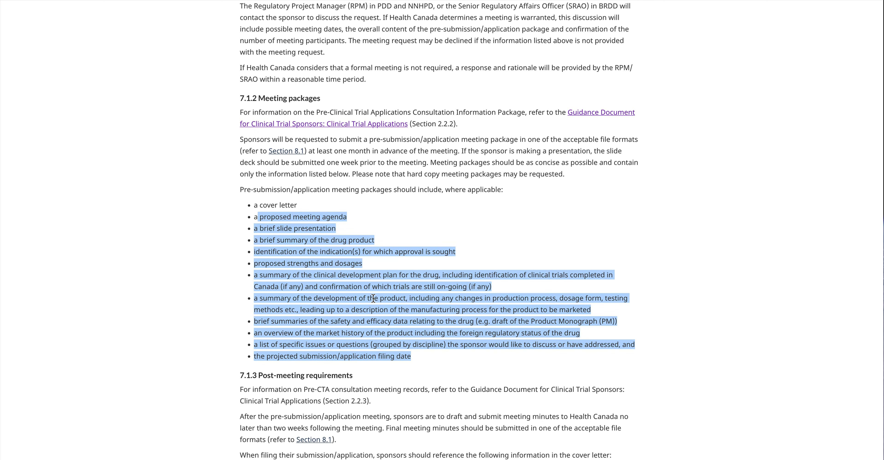
pyautogui.moveTo(303, 206); pyautogui.dragTo(259, 207)
pyautogui.moveTo(257, 208); pyautogui.dragTo(254, 206)
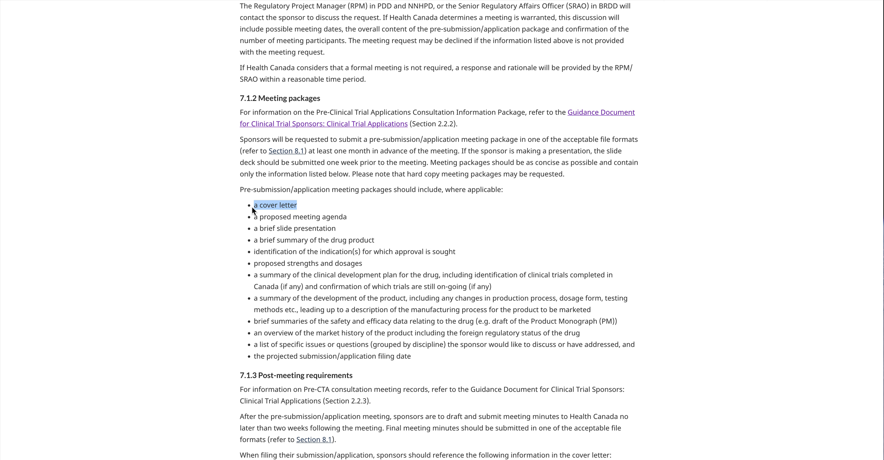
# Switch to the meeting request letter template in Word and mark the heading and sentence of the Purpose of the Pre-NDS Meeting section
pyautogui.press('super+Tab')
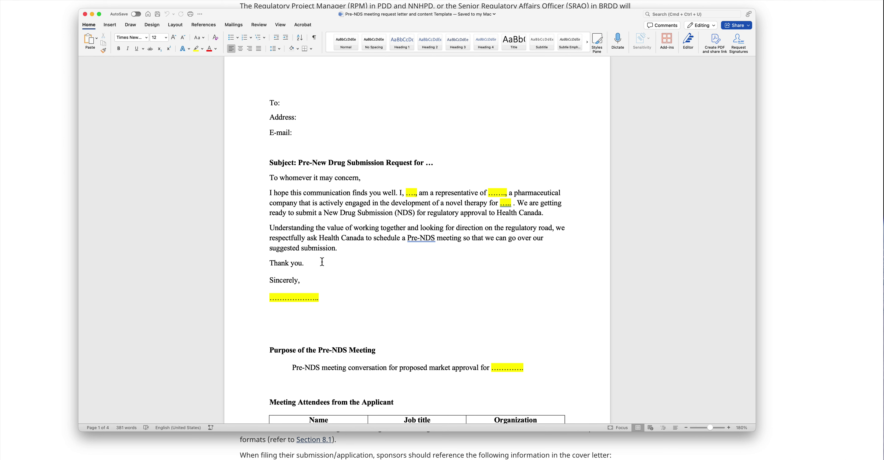
pyautogui.scroll(-5, 322, 258)
pyautogui.moveTo(272, 234); pyautogui.dragTo(370, 237)
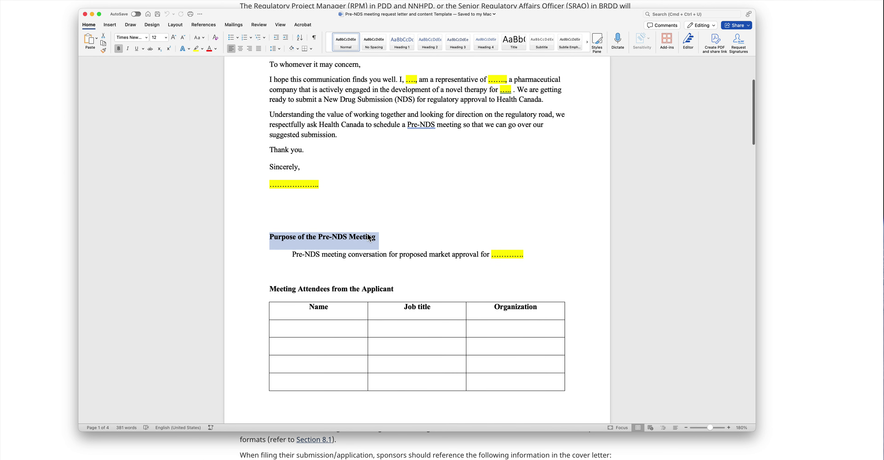
pyautogui.moveTo(306, 256); pyautogui.dragTo(491, 256)
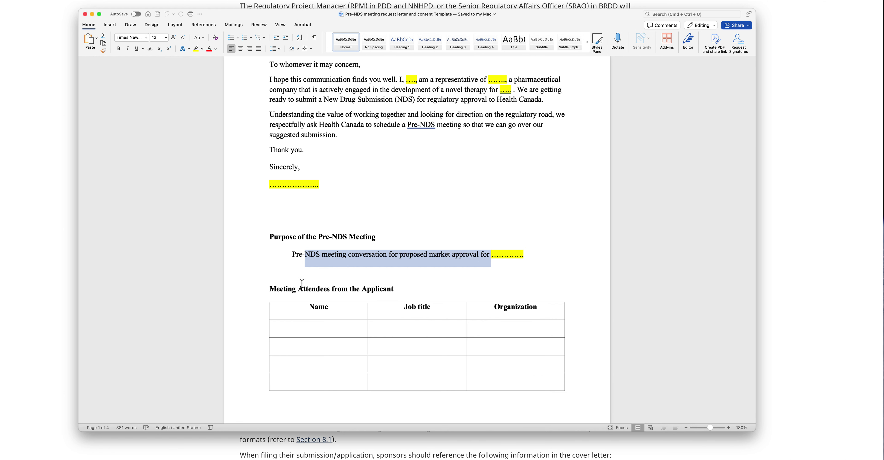
# Select the empty Name, Job title and Organization cells in turn in the Meeting Attendees from the Applicant table
pyautogui.scroll(-4, 302, 278)
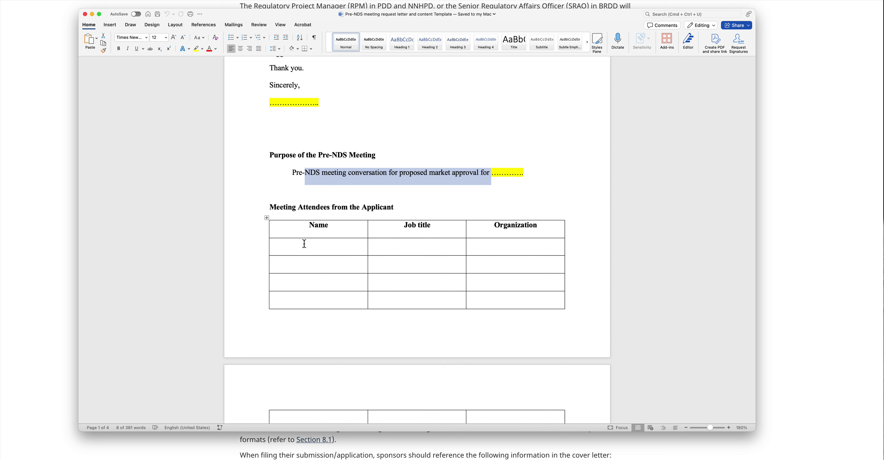
pyautogui.moveTo(300, 244); pyautogui.dragTo(314, 296)
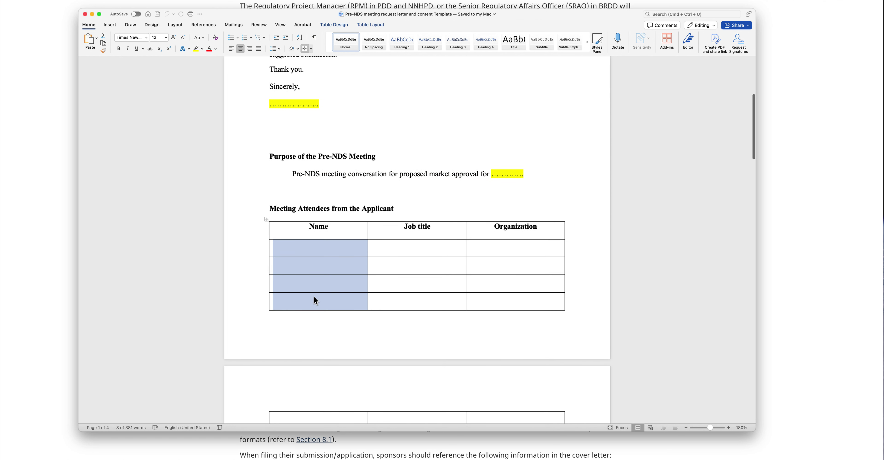
pyautogui.moveTo(406, 254); pyautogui.dragTo(419, 310)
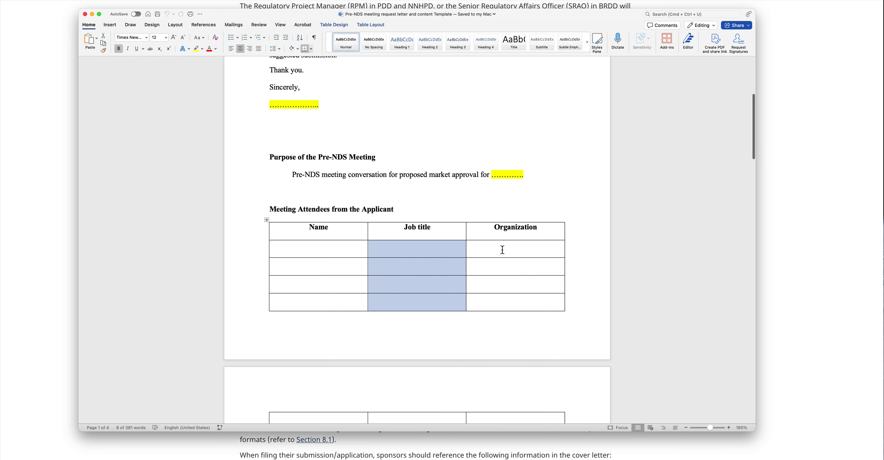
pyautogui.moveTo(505, 253); pyautogui.dragTo(508, 300)
pyautogui.scroll(1, 380, 225)
# Review the template's Application Information, Drug Information, Therapeutic Indication and Applicant Information sections
pyautogui.scroll(-10, 361, 220)
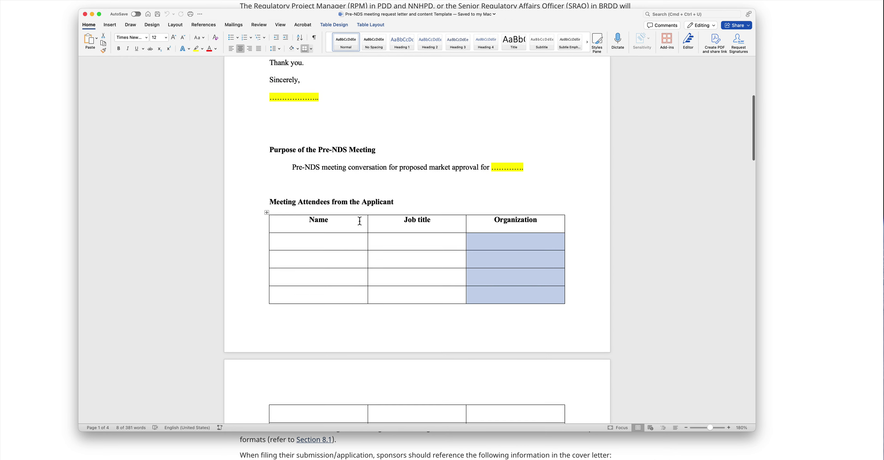
pyautogui.scroll(-5, 350, 211)
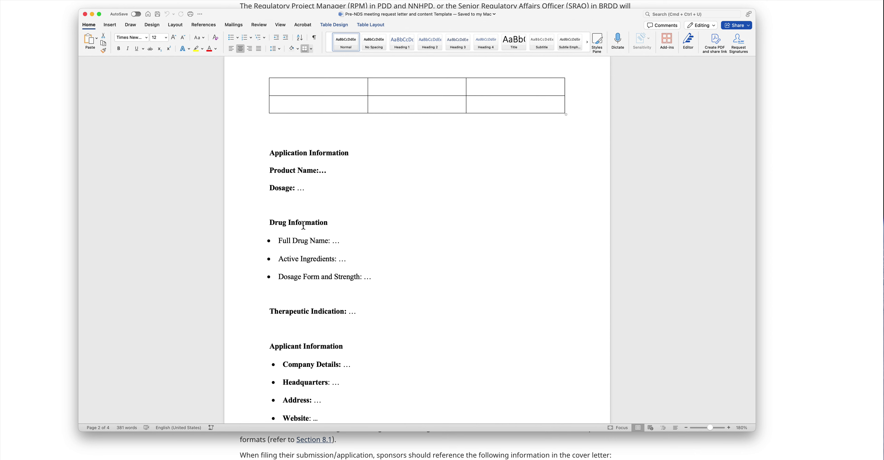
pyautogui.scroll(-2, 303, 225)
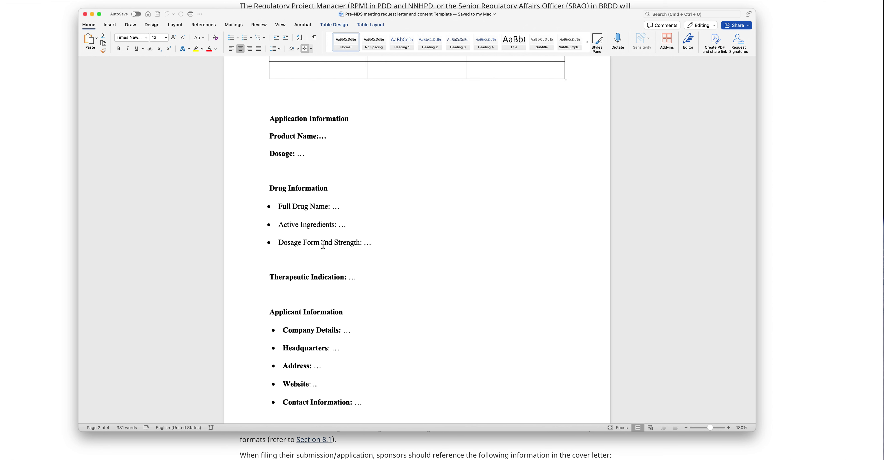
pyautogui.scroll(-5, 323, 245)
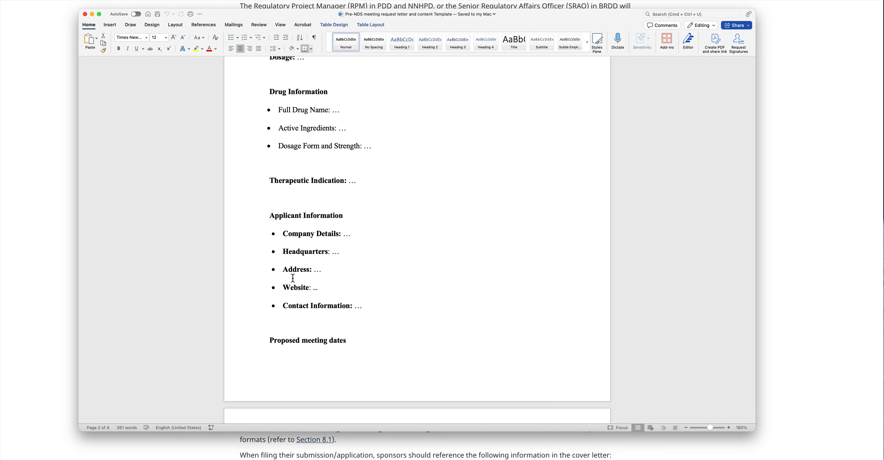
# Find the Proposed meeting dates section and place the cursor in the first listed date
pyautogui.scroll(-5, 293, 278)
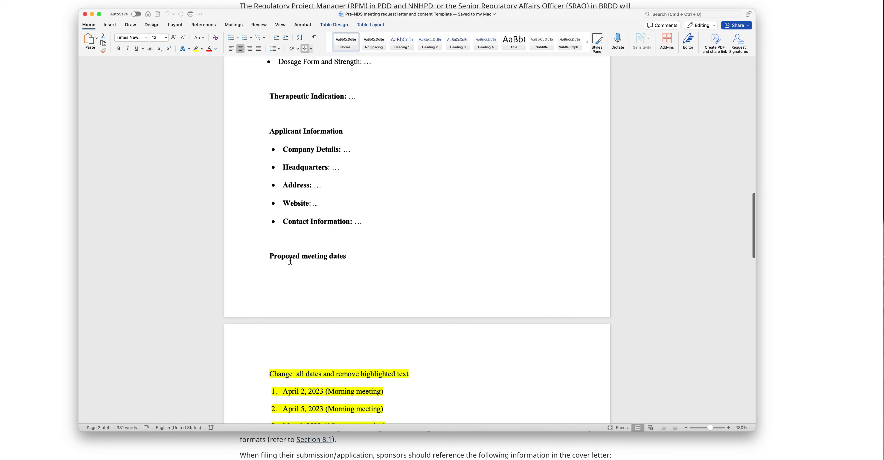
pyautogui.scroll(-5, 295, 260)
pyautogui.scroll(-2, 295, 260)
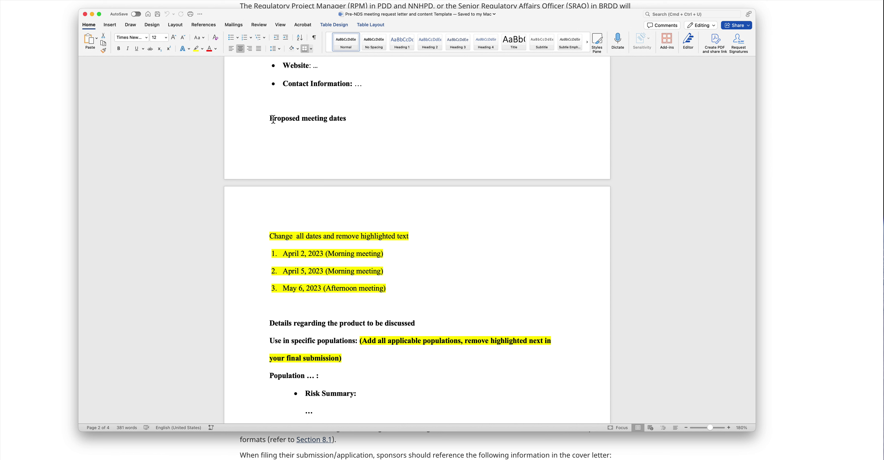
pyautogui.click(284, 254)
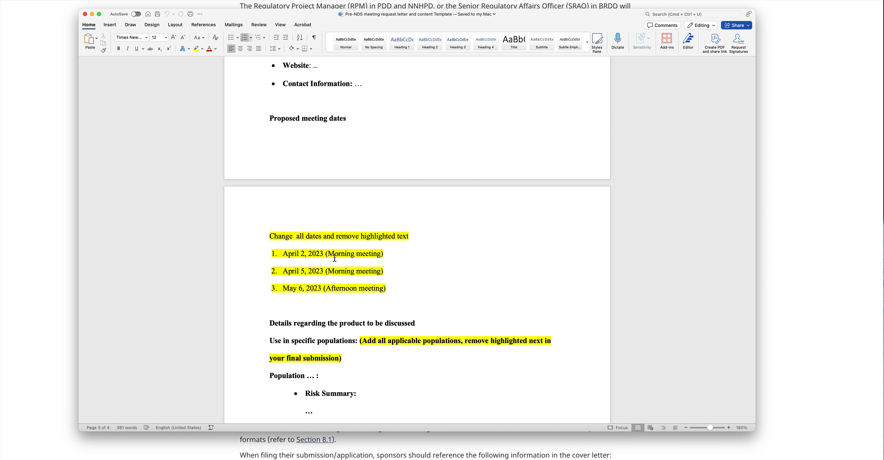
# Select the first proposed date's "Morning meeting" note and the "Details regarding the product to be discussed" heading in turn
pyautogui.moveTo(329, 255); pyautogui.dragTo(373, 256)
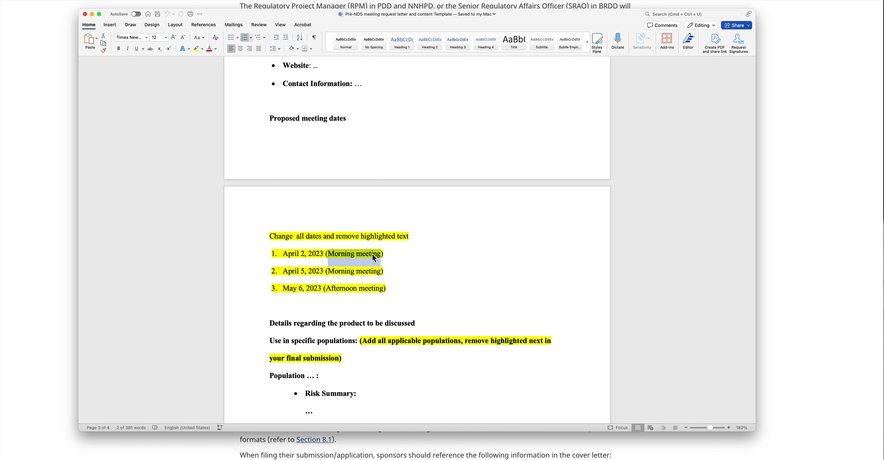
pyautogui.scroll(-5, 447, 254)
pyautogui.scroll(-1, 447, 252)
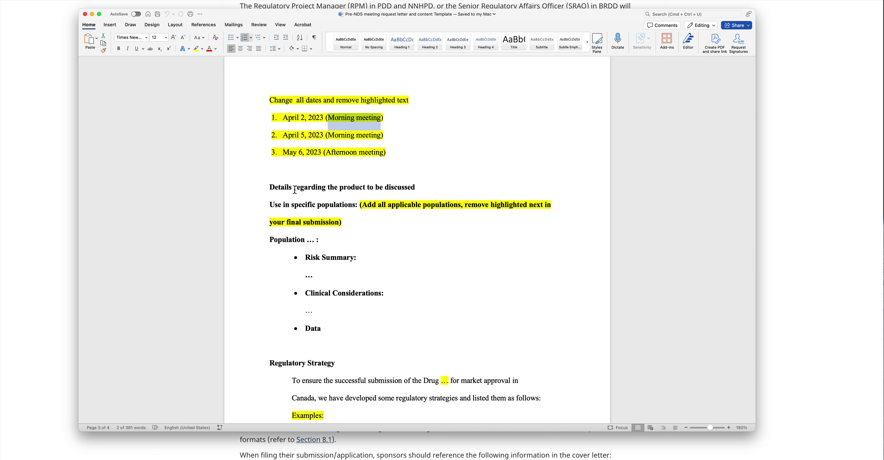
pyautogui.moveTo(269, 189); pyautogui.dragTo(401, 194)
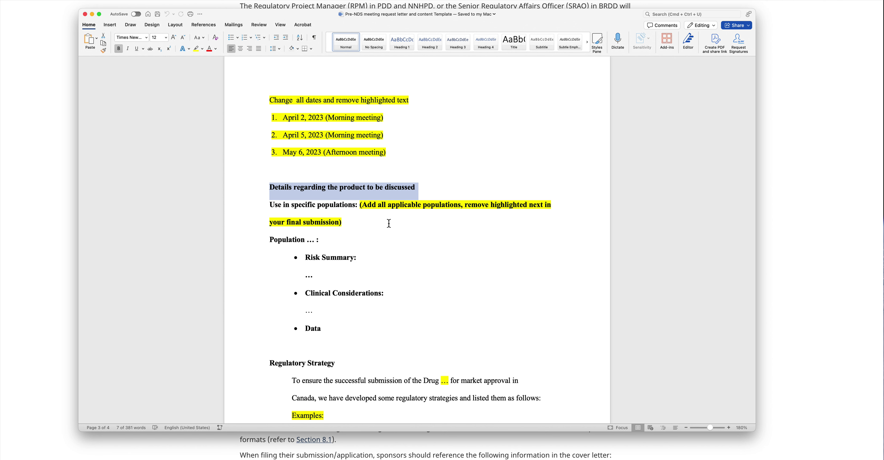
# Select the Risk Summary, Clinical Considerations and Data bullets under Population in turn, returning to Risk Summary and Clinical Considerations
pyautogui.moveTo(316, 258); pyautogui.dragTo(356, 261)
pyautogui.scroll(-4, 416, 258)
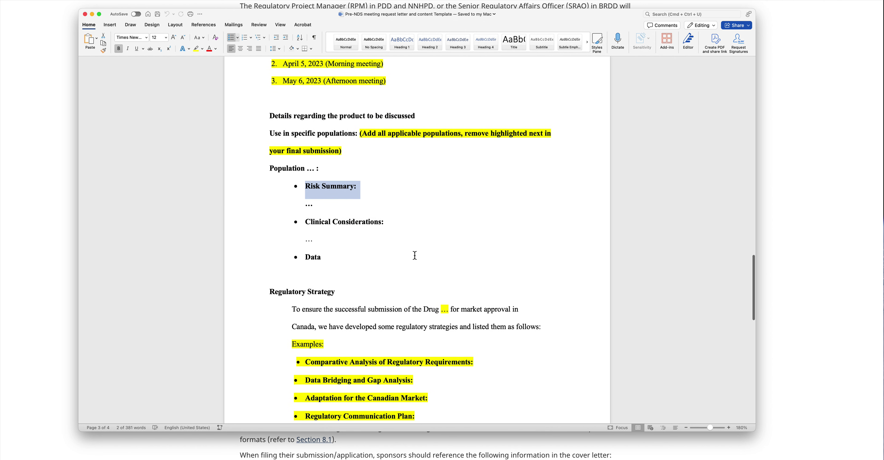
pyautogui.moveTo(306, 223); pyautogui.dragTo(363, 223)
pyautogui.moveTo(308, 260); pyautogui.dragTo(321, 261)
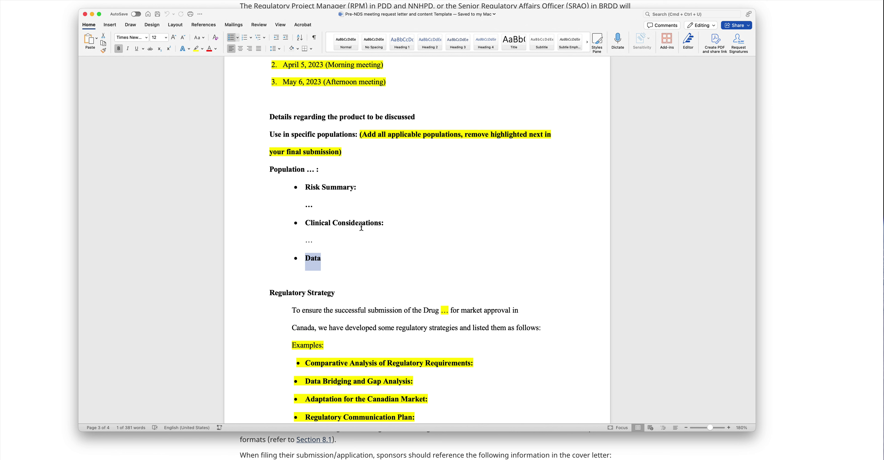
pyautogui.moveTo(305, 188); pyautogui.dragTo(359, 189)
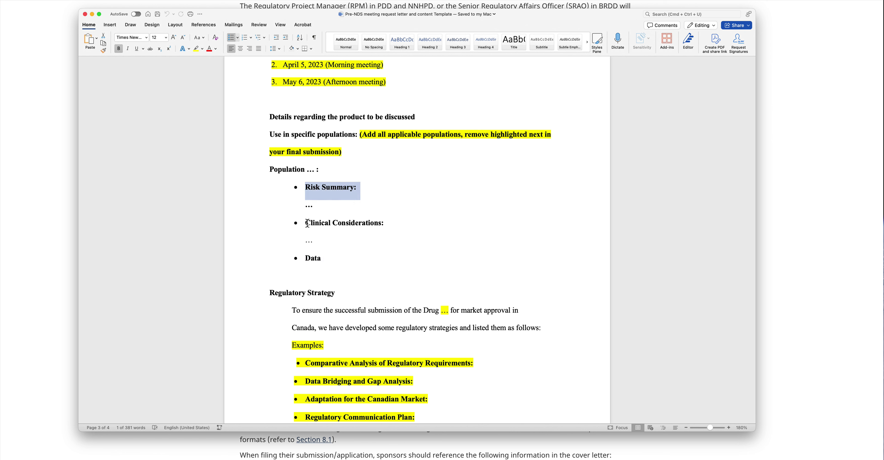
pyautogui.moveTo(310, 224); pyautogui.dragTo(386, 224)
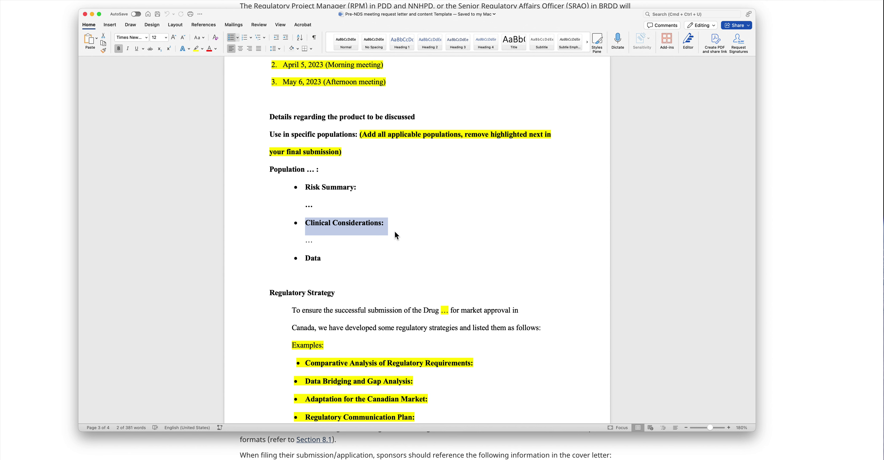
# Review the Regulatory Strategy section and its example strategies, through the risk management and post-market surveillance plan
pyautogui.scroll(-5, 391, 230)
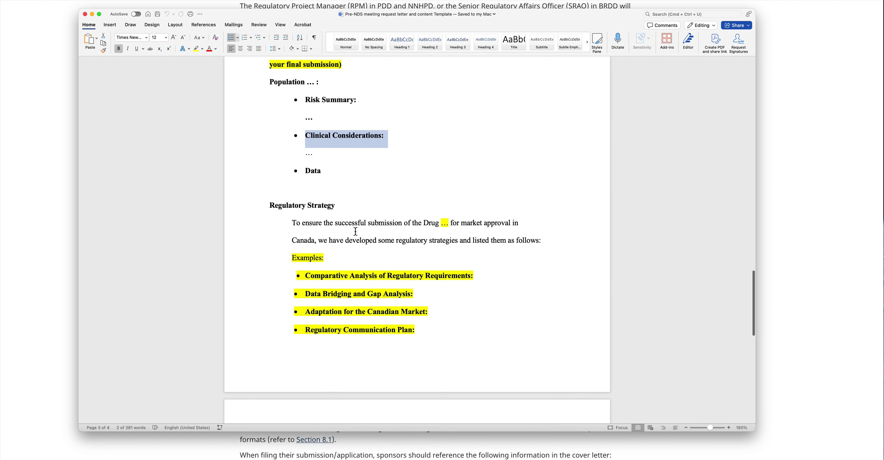
pyautogui.scroll(-2, 355, 226)
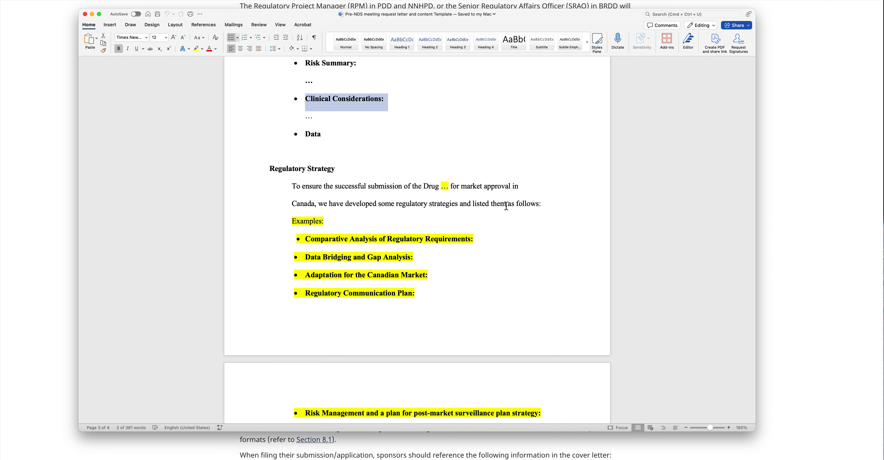
pyautogui.scroll(-5, 457, 215)
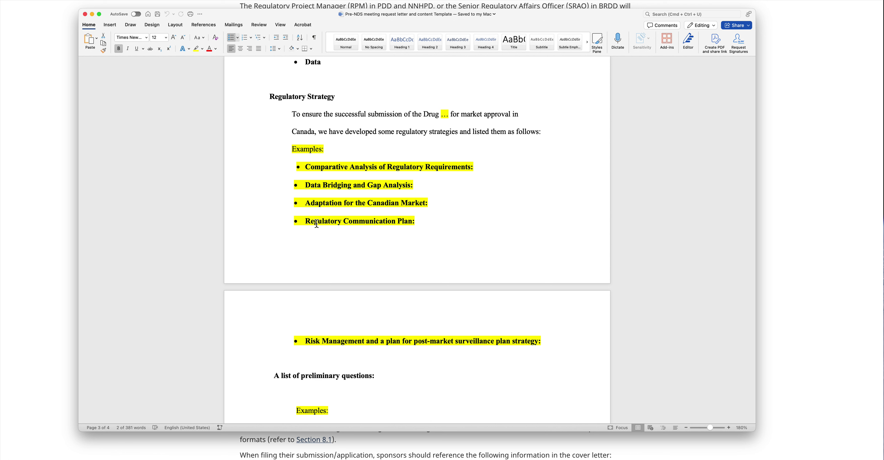
pyautogui.scroll(-3, 343, 223)
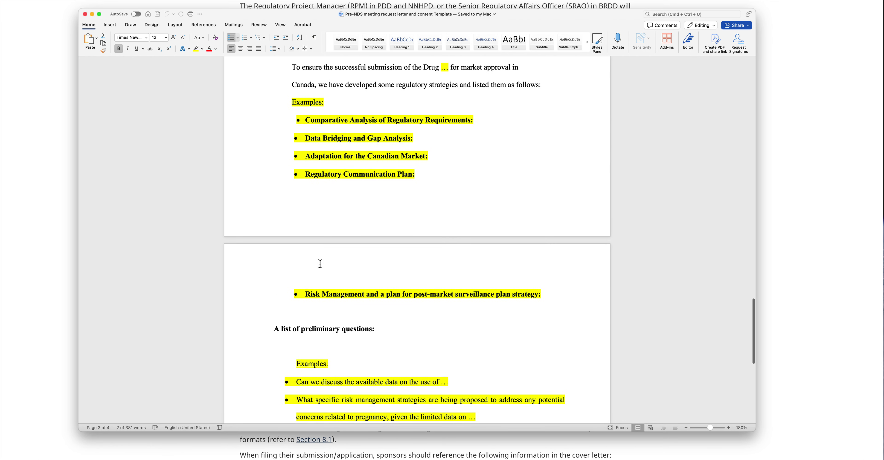
pyautogui.scroll(-5, 320, 263)
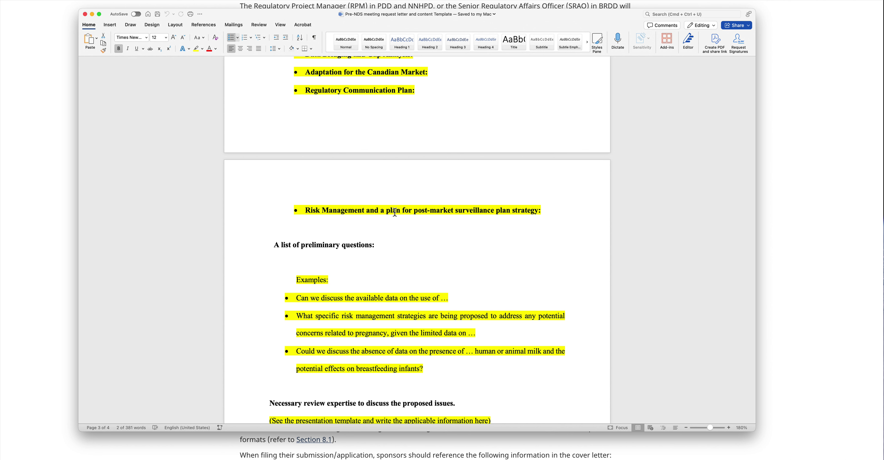
# Select the "A list of preliminary questions" heading and the text of each of its three example questions in turn
pyautogui.scroll(-5, 400, 244)
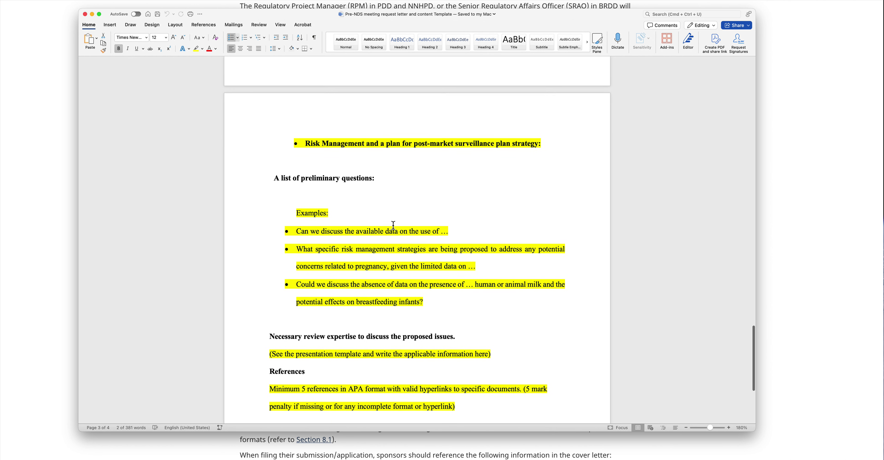
pyautogui.scroll(-5, 393, 225)
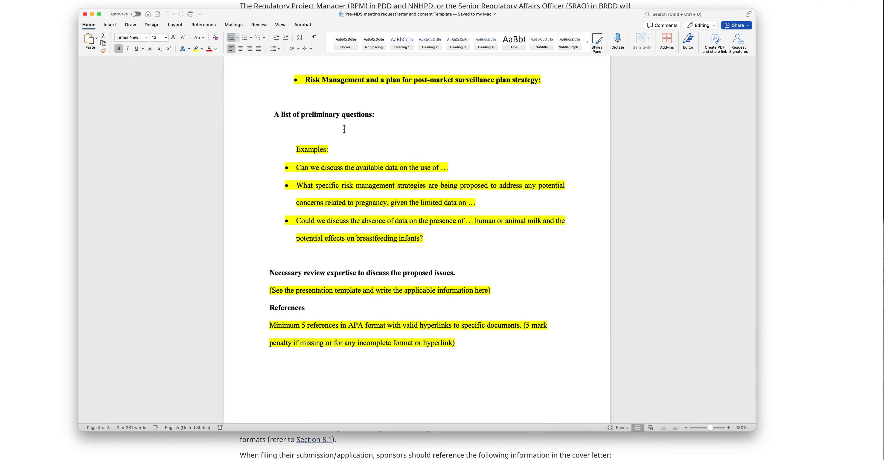
pyautogui.moveTo(274, 114); pyautogui.dragTo(355, 117)
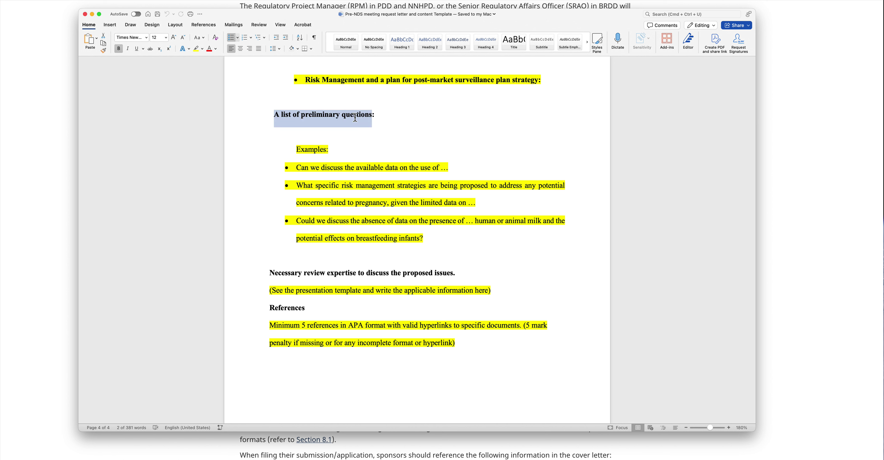
pyautogui.moveTo(301, 170); pyautogui.dragTo(440, 171)
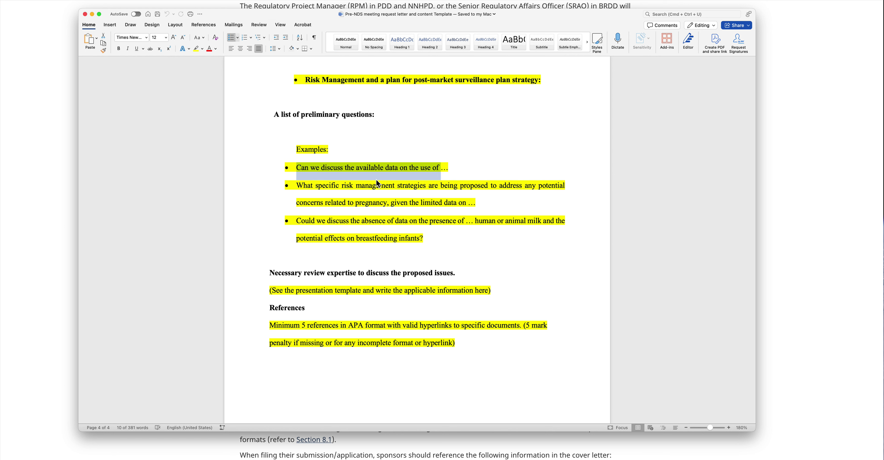
pyautogui.moveTo(297, 187); pyautogui.dragTo(457, 202)
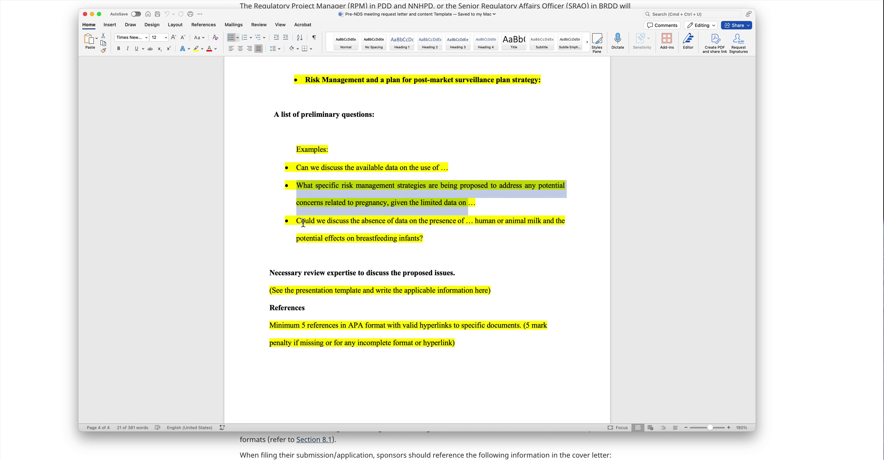
pyautogui.moveTo(298, 221); pyautogui.dragTo(464, 221)
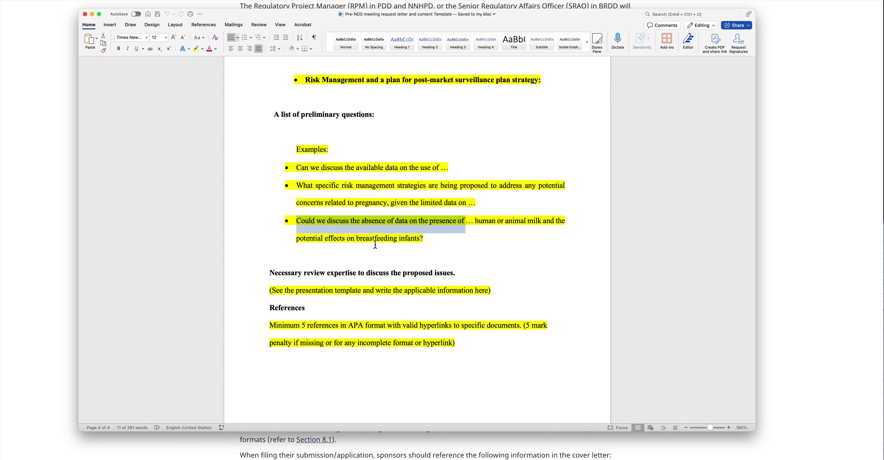
# Mark the start of the References heading at the end of the template and return to the letter's opening page
pyautogui.scroll(-5, 372, 244)
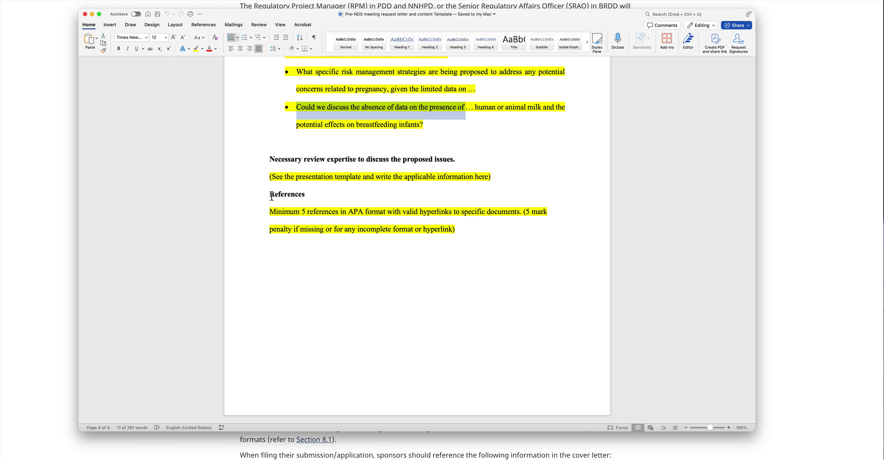
pyautogui.moveTo(272, 196); pyautogui.dragTo(277, 196)
pyautogui.scroll(2, 335, 194)
pyautogui.scroll(4, 335, 195)
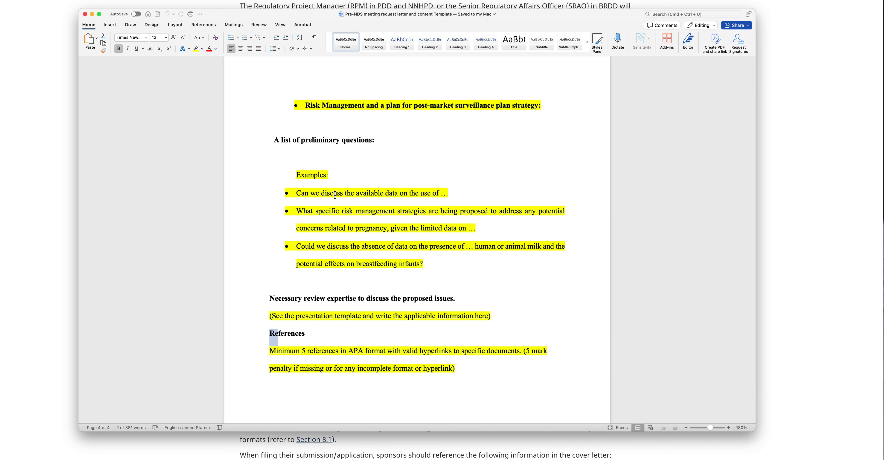
pyautogui.scroll(10, 336, 195)
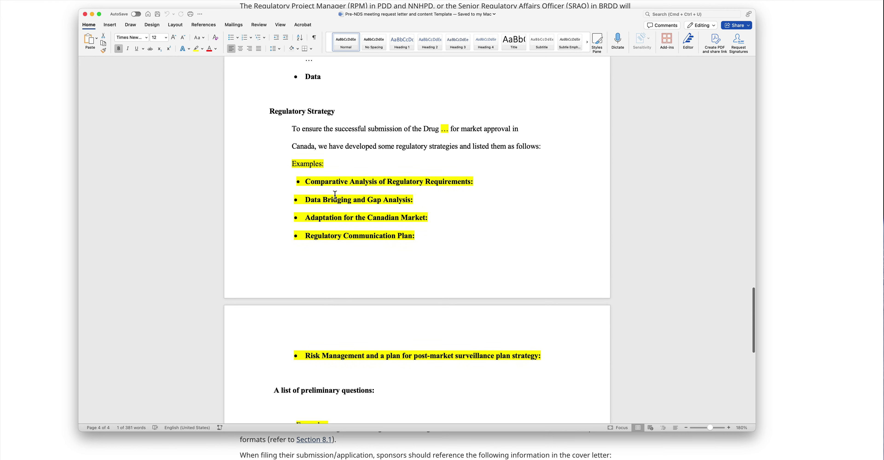
pyautogui.scroll(15, 335, 194)
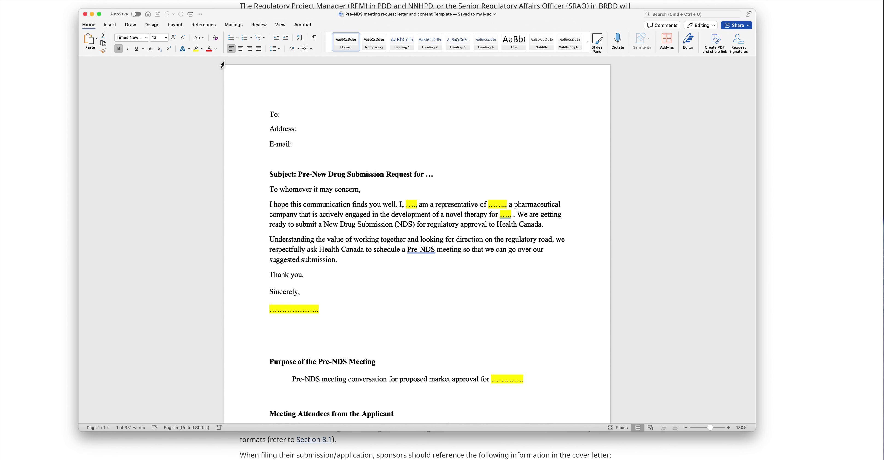
# Close the letter template and highlight the two-week meeting minutes deadline in section 7.1.3 of the Health Canada guidance page
pyautogui.click(85, 14)
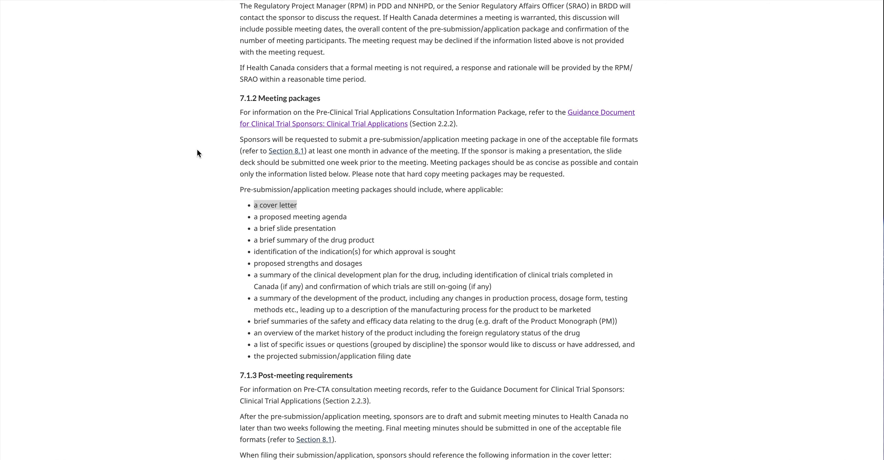
pyautogui.scroll(-5, 197, 148)
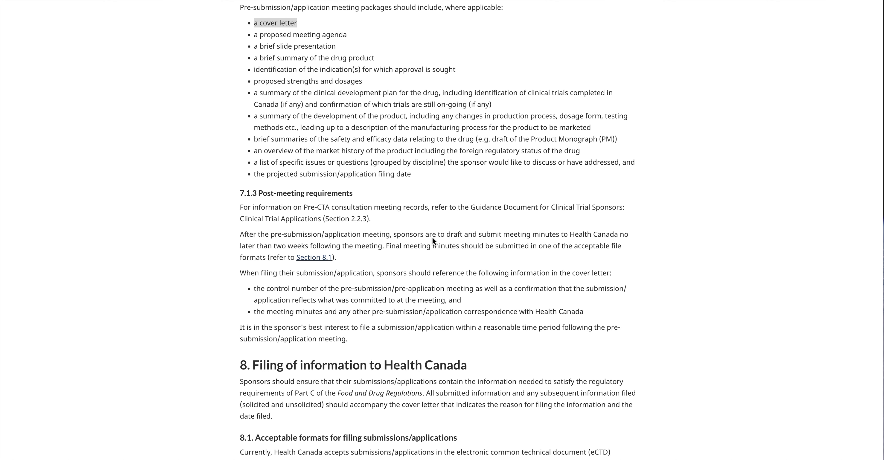
pyautogui.moveTo(489, 235); pyautogui.dragTo(383, 252)
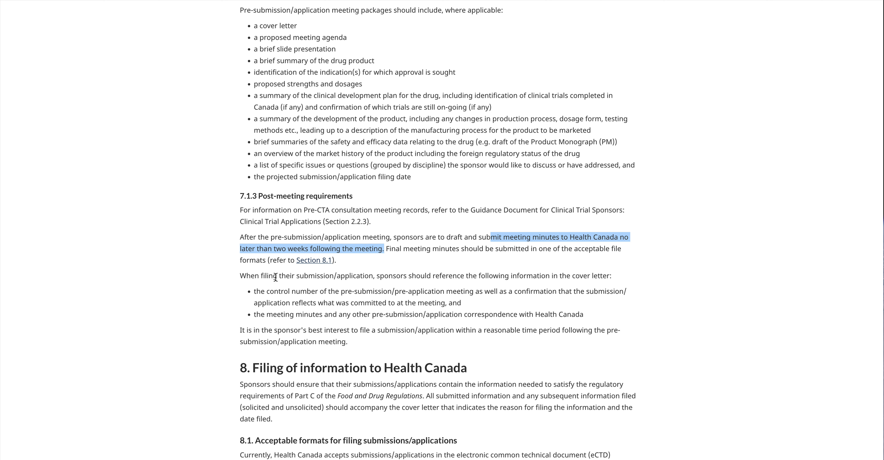
# Highlight the cover letter reference sentence in section 7.1.3 and its items on the control number, confirmation, and meeting minutes and correspondence
pyautogui.doubleClick(287, 276)
pyautogui.moveTo(304, 277); pyautogui.dragTo(623, 279)
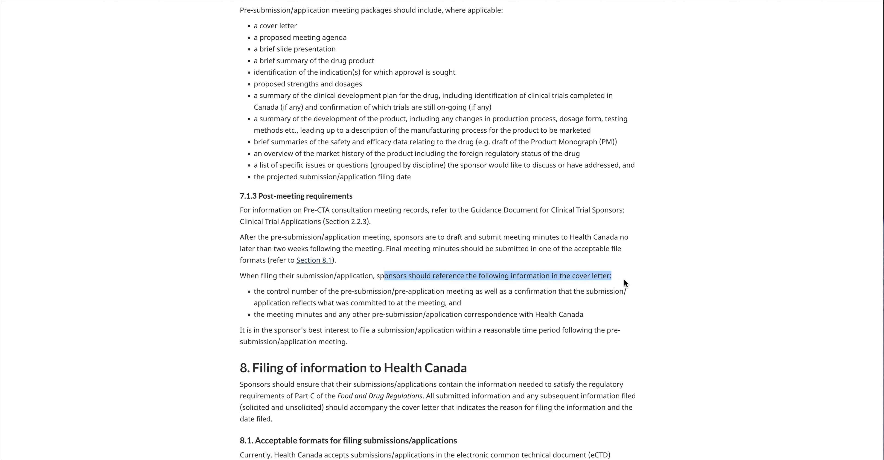
pyautogui.click(281, 293)
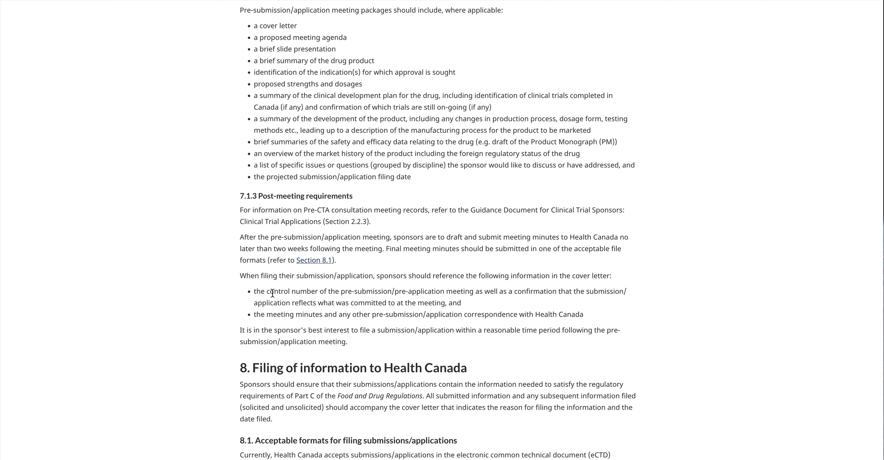
pyautogui.moveTo(267, 291); pyautogui.dragTo(469, 296)
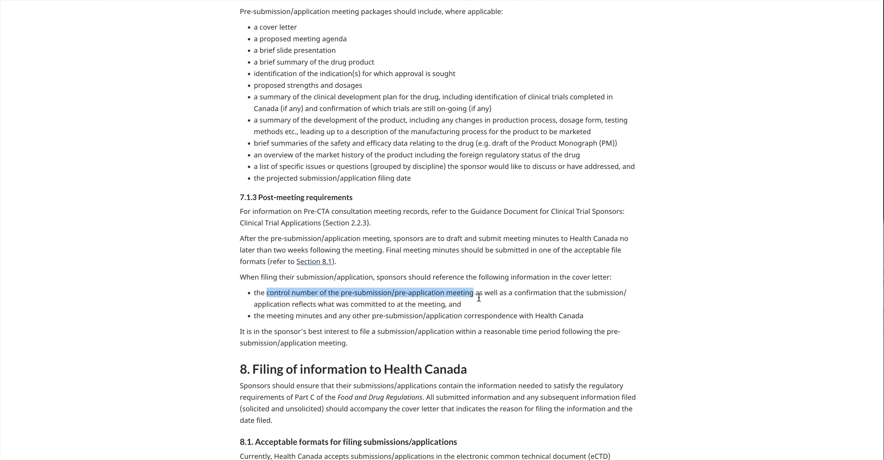
pyautogui.moveTo(475, 296); pyautogui.dragTo(453, 308)
pyautogui.moveTo(279, 321); pyautogui.dragTo(586, 321)
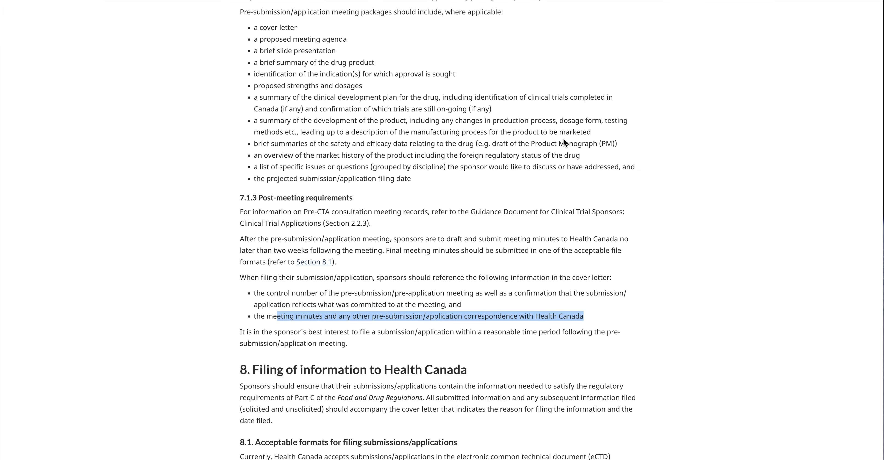
# Return to section 7.1 on pre-submission or pre-application meetings in the guidance
pyautogui.scroll(15, 563, 141)
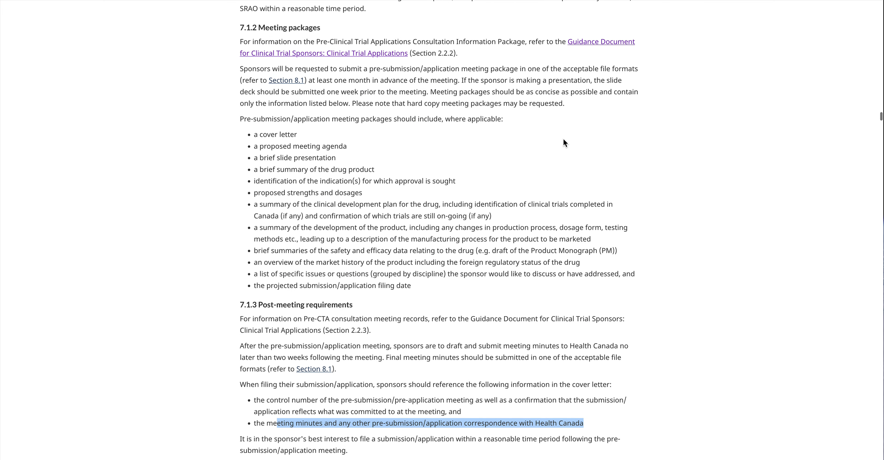
pyautogui.scroll(15, 563, 140)
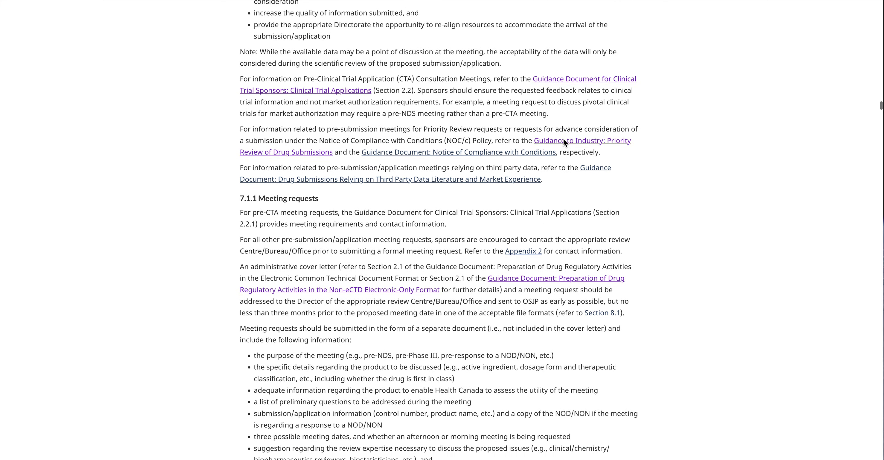
pyautogui.scroll(2, 564, 141)
pyautogui.scroll(-4, 564, 141)
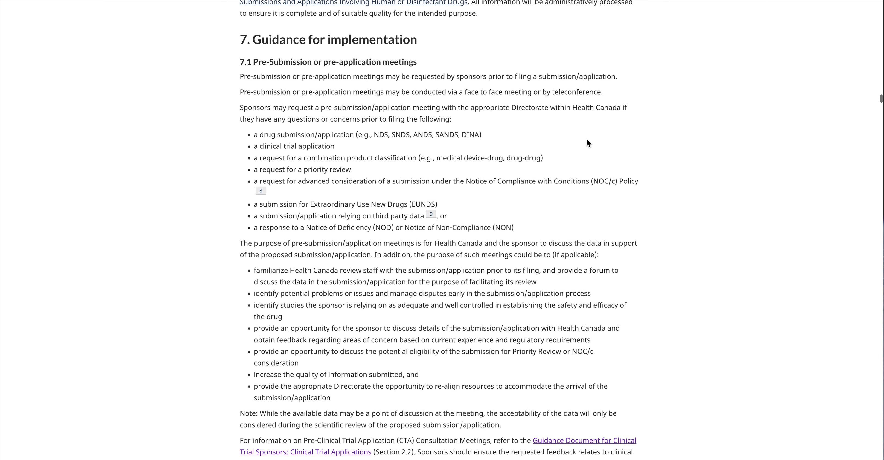